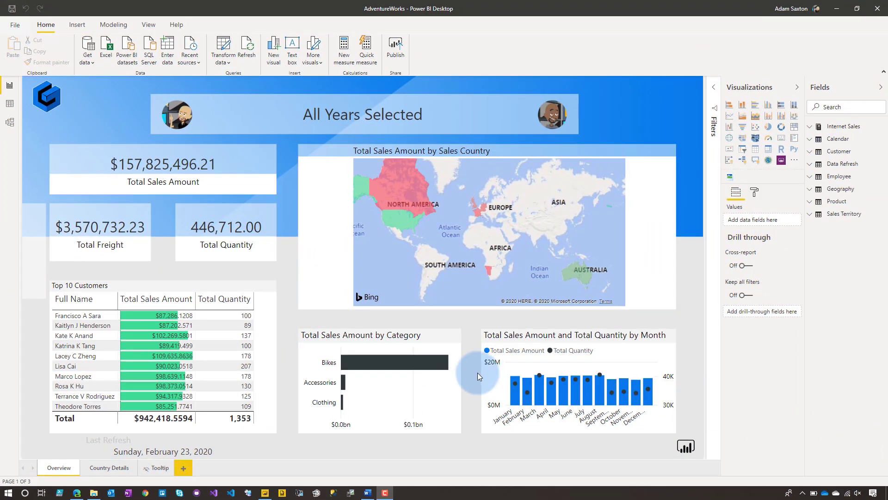
- Browse the Font family options under Values for the Top 10 Customers table
click(191, 288)
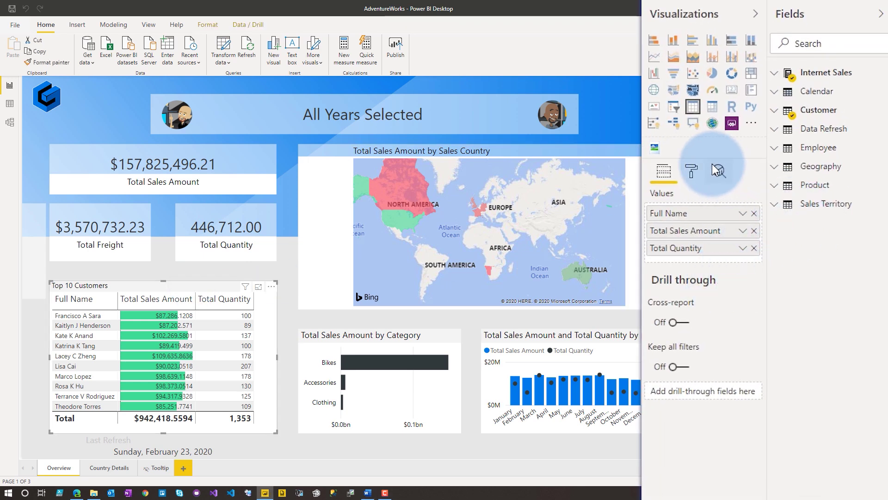
click(696, 173)
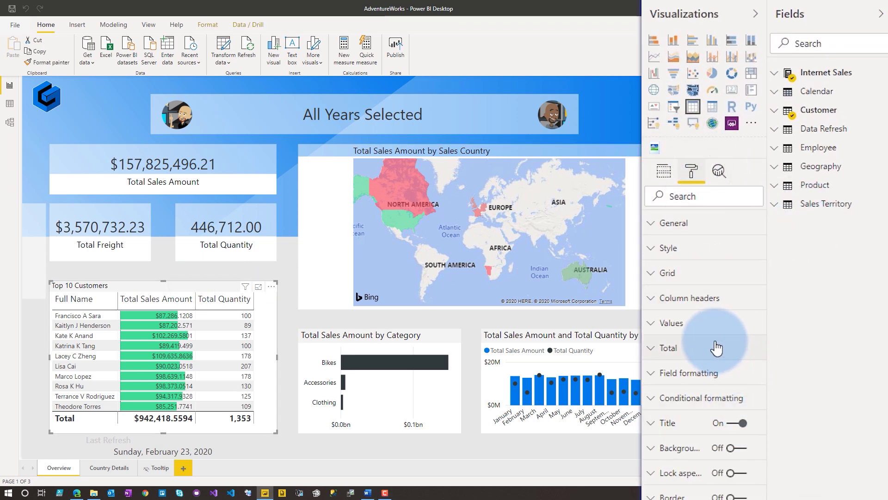
click(708, 326)
scroll(740, 382, down, 5)
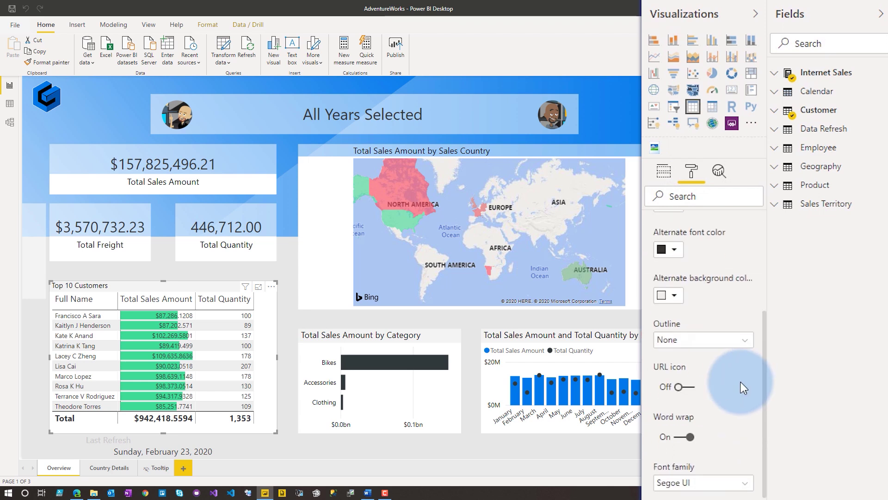
scroll(740, 388, down, 2)
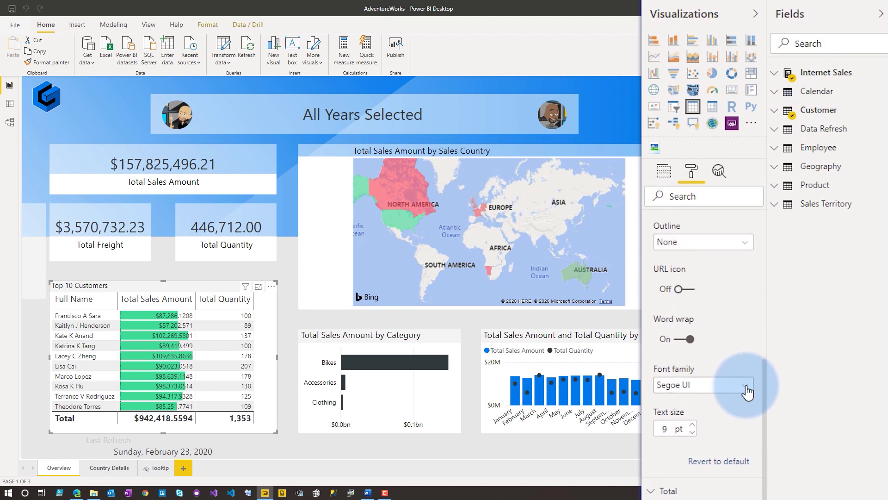
click(745, 386)
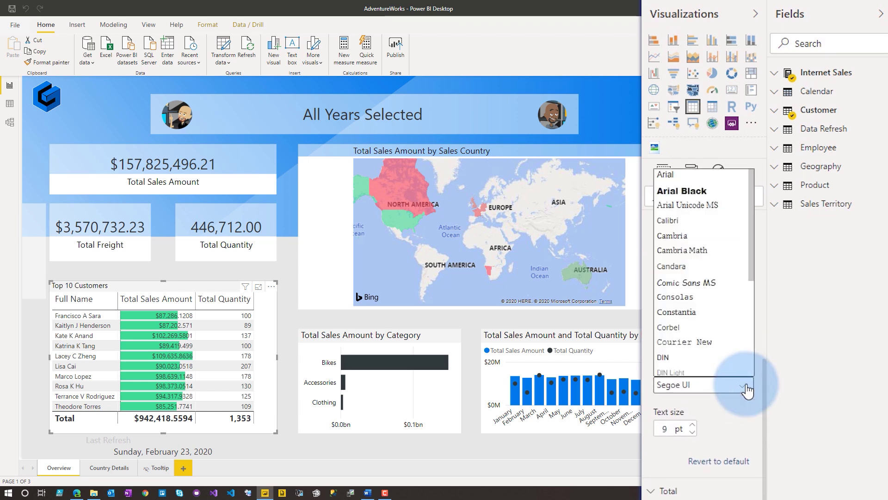
scroll(687, 305, down, 3)
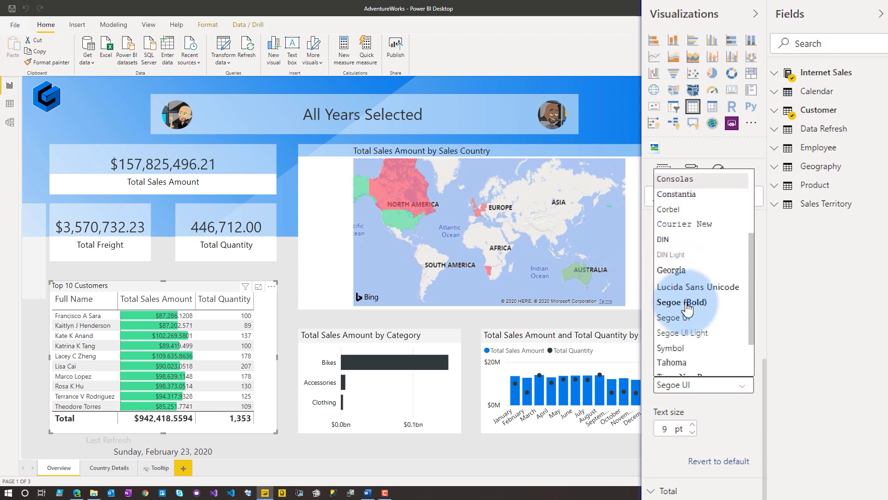
scroll(689, 310, down, 2)
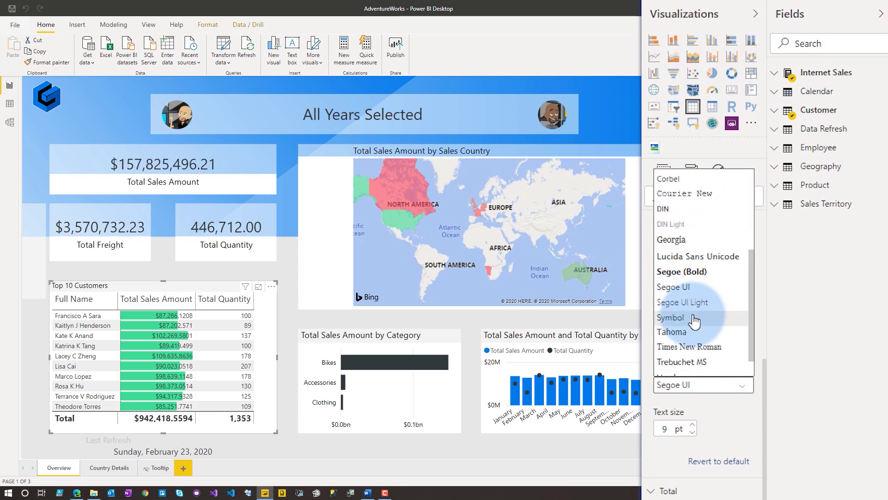
scroll(694, 320, up, 7)
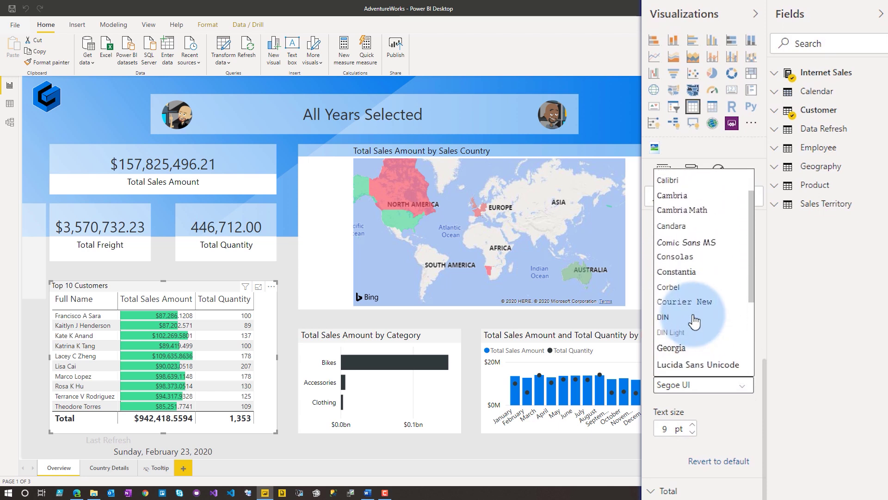
scroll(694, 321, up, 1)
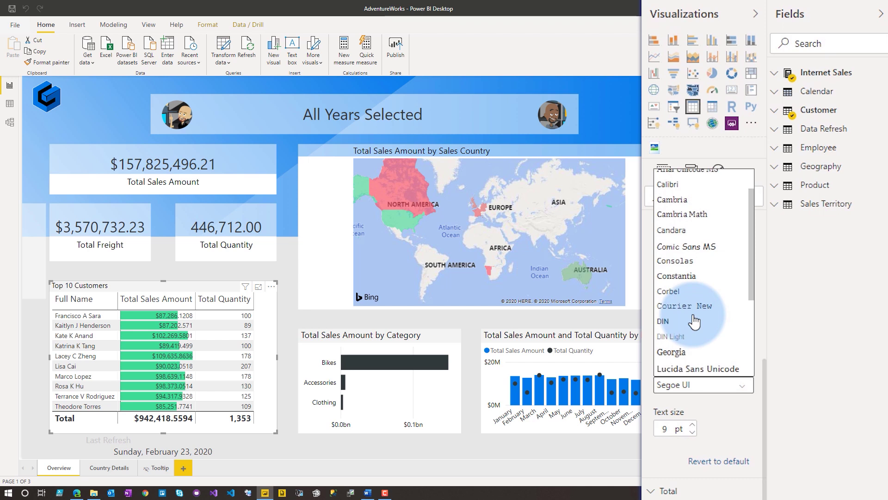
scroll(694, 320, down, 8)
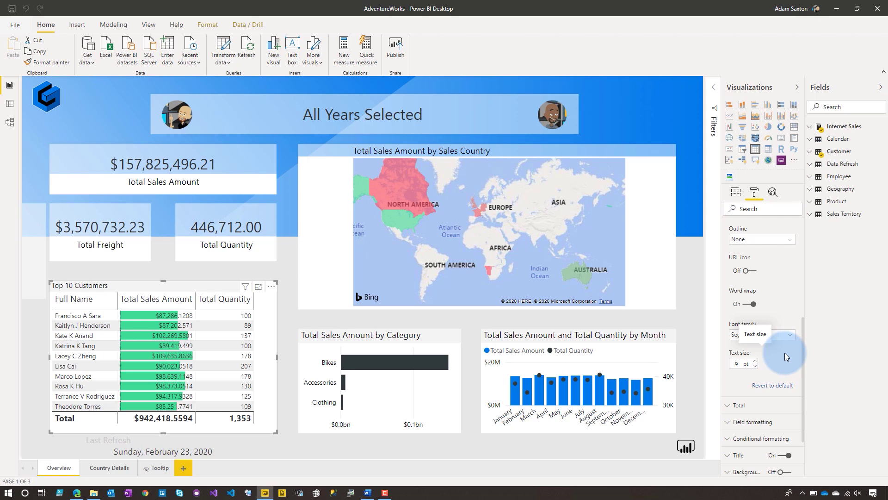
- Open the GuyInACube Theme.json file from the Demo folder in Notepad
click(94, 494)
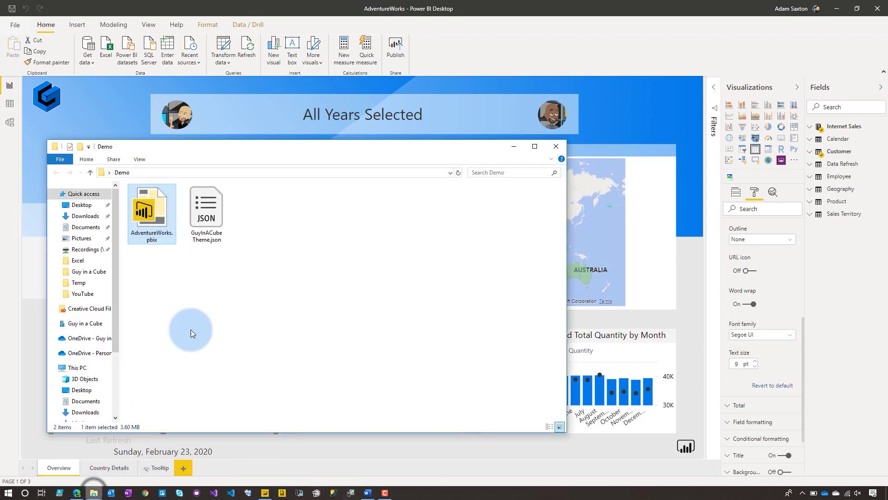
right_click(208, 224)
mouse_move(233, 282)
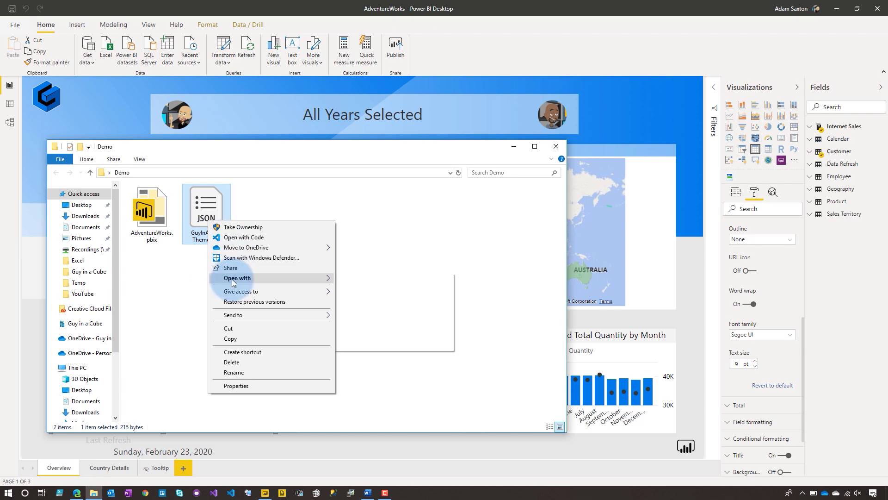
click(367, 310)
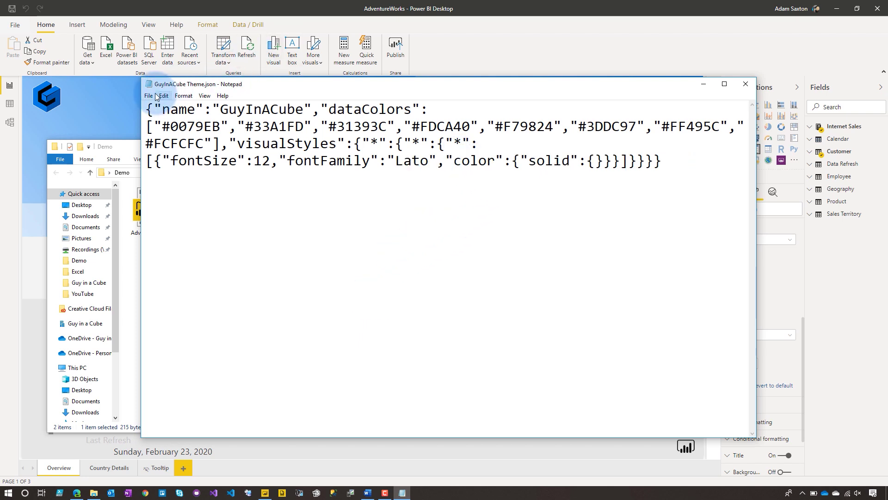
- Save the Lato-edited theme as 'GuyInACube Theme - Lato.json' and go back to Power BI
click(148, 95)
click(167, 137)
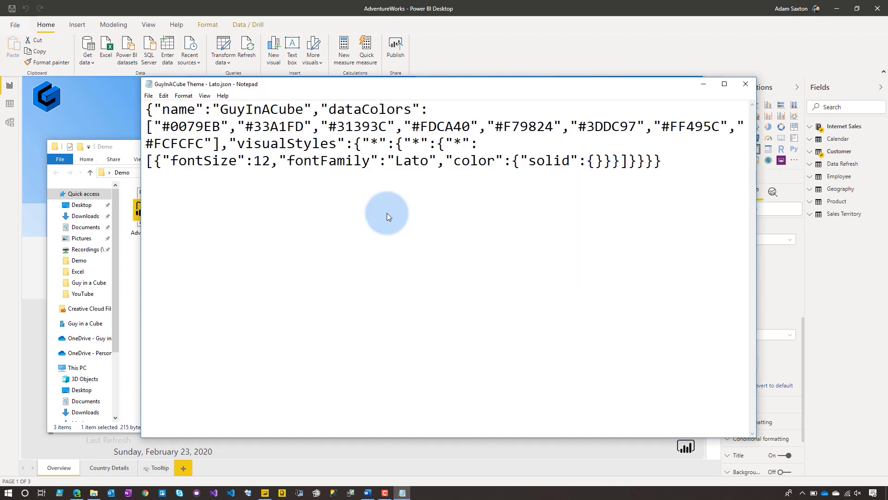
click(441, 4)
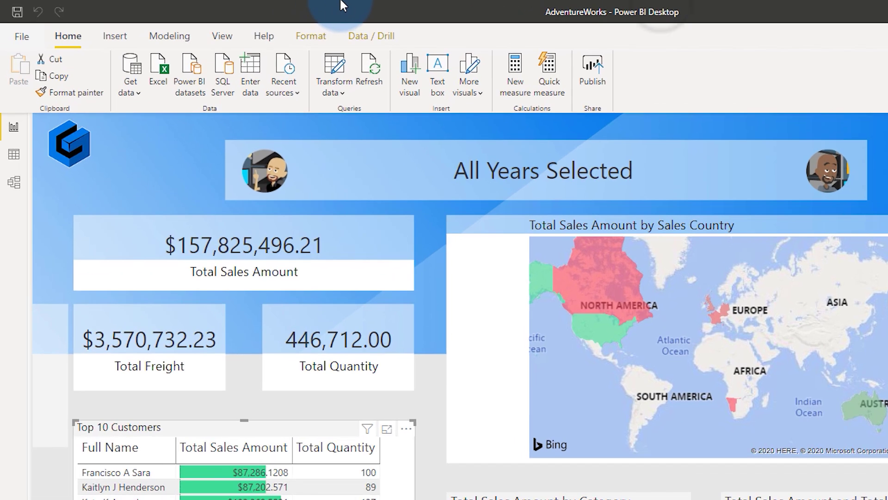
- Expand the View tab's Themes gallery and choose Browse for themes
click(223, 36)
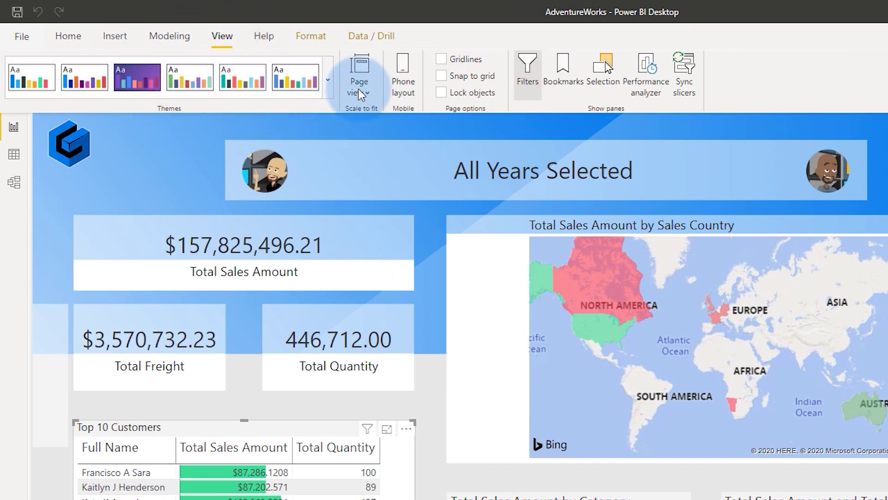
click(328, 69)
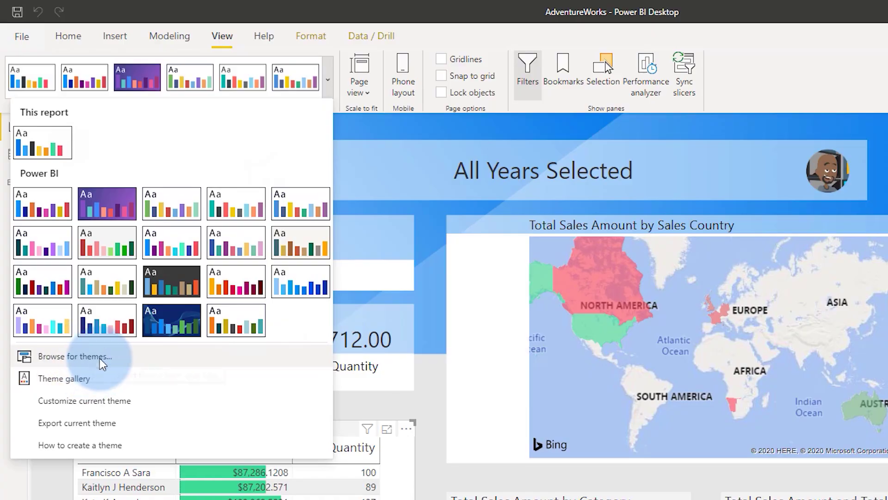
click(93, 357)
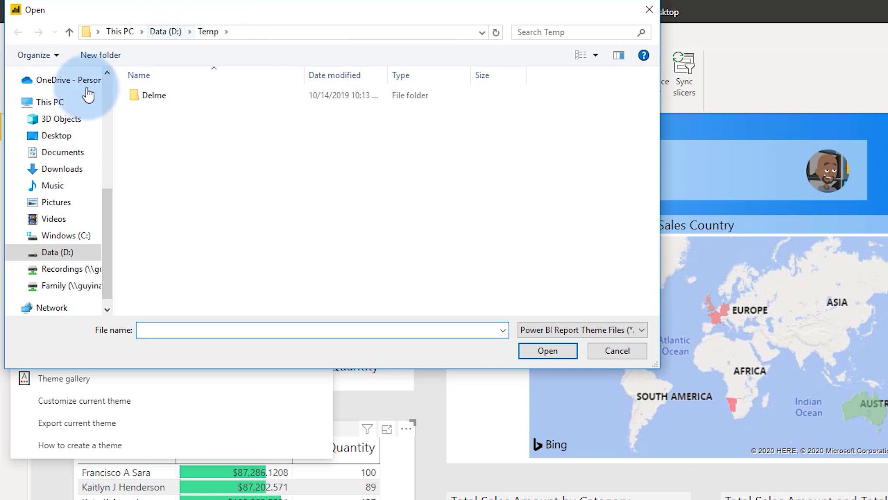
- Import 'GuyInACube Theme - Lato.json' from Desktop > Demo and dismiss the success message
click(57, 136)
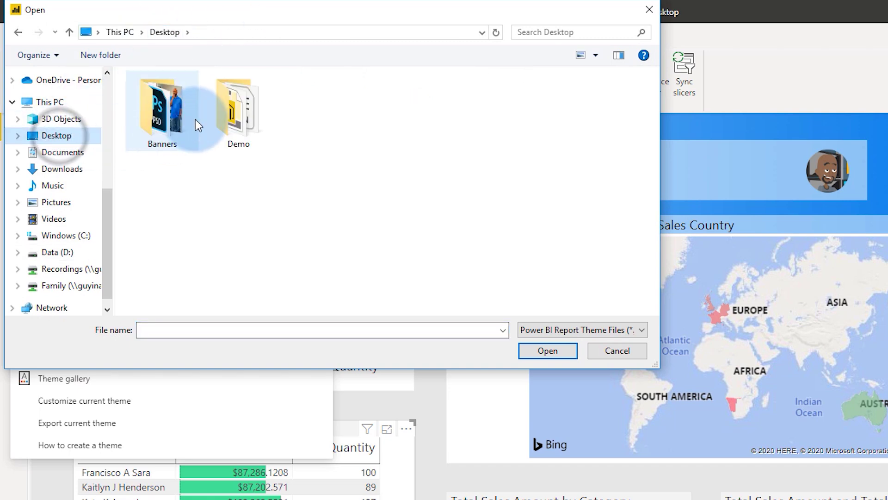
click(246, 114)
double_click(248, 109)
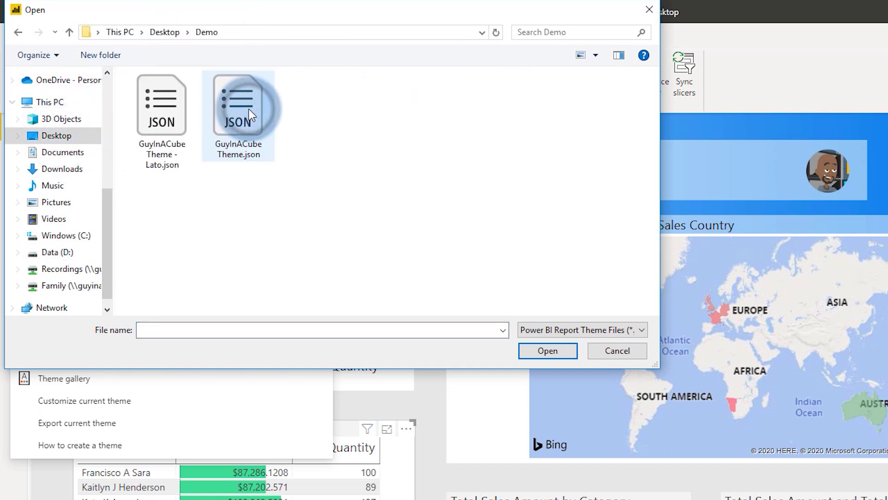
click(168, 103)
double_click(168, 103)
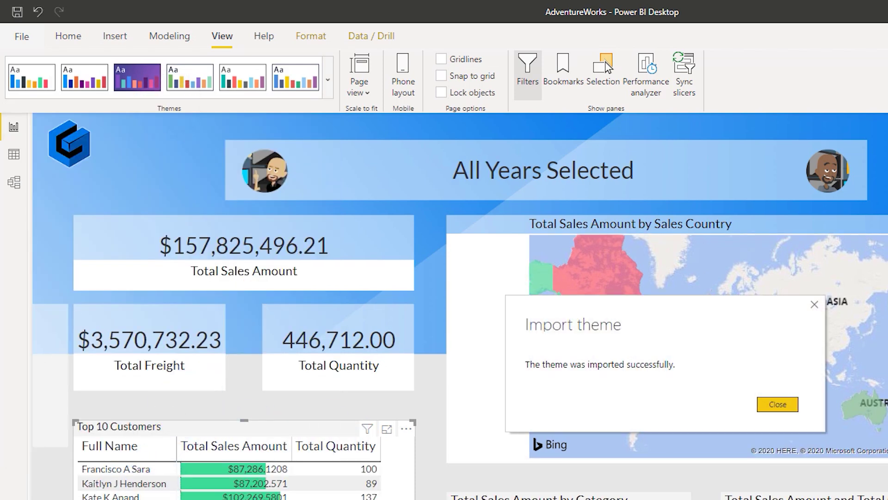
click(773, 404)
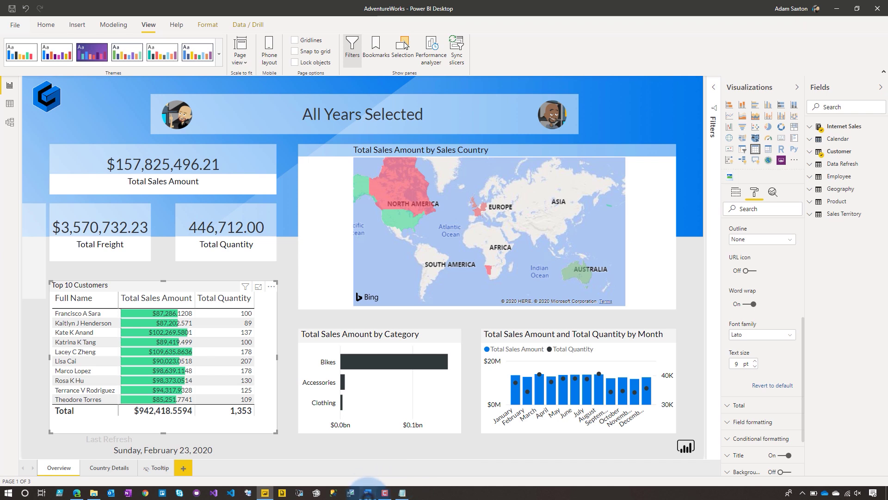
click(367, 493)
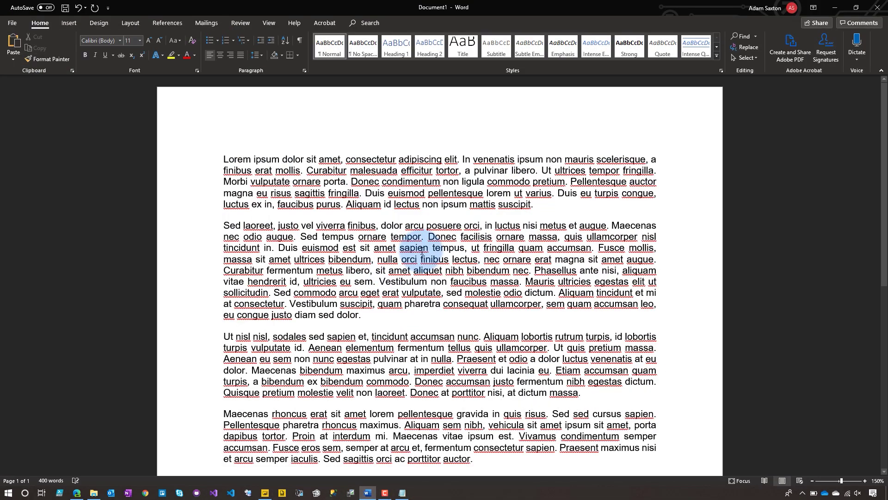
- Select all the lorem ipsum text in Document1 and set it to Algerian
click(119, 40)
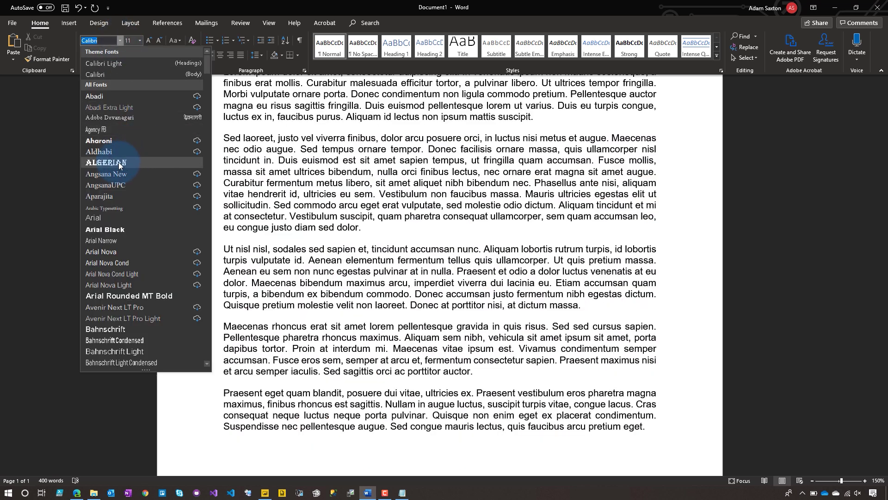
click(100, 162)
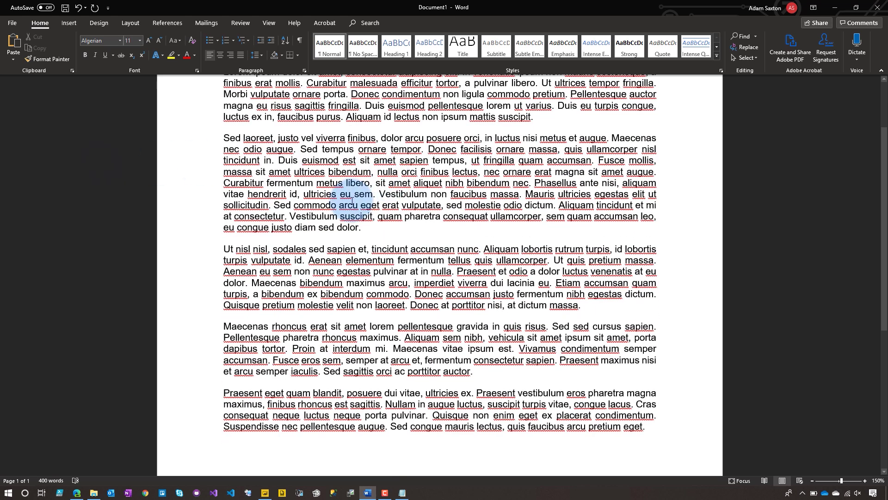
key(ctrl+a)
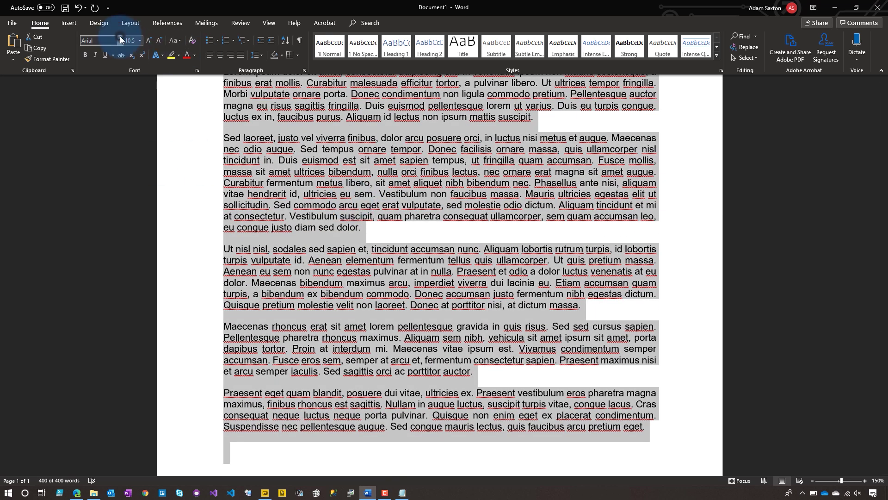
click(120, 36)
click(119, 96)
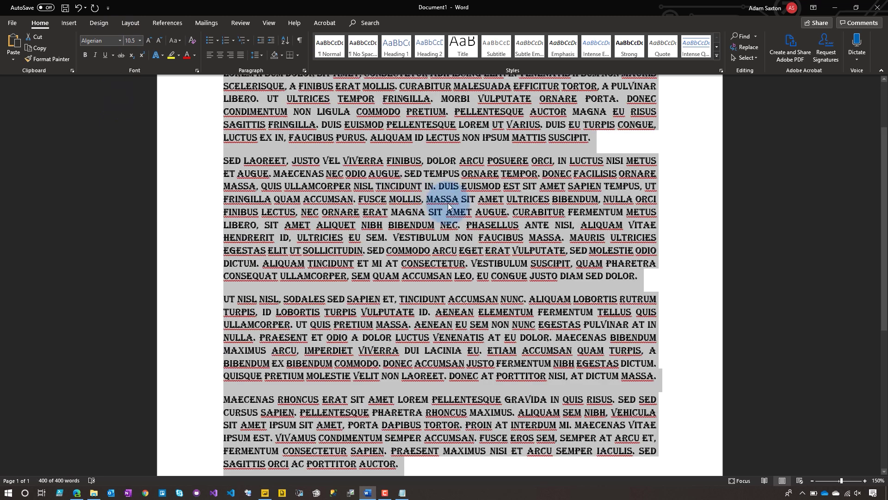
click(402, 492)
- Replace the fontFamily value 'Lato' with 'Algerian'
click(423, 161)
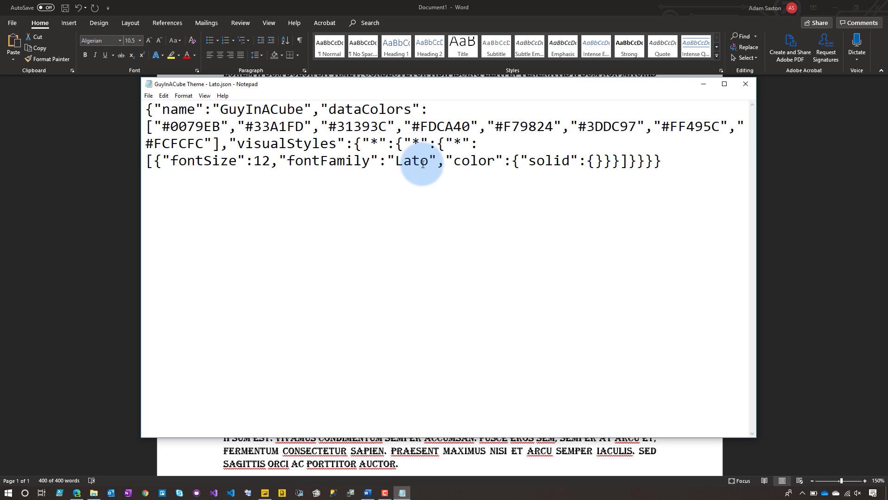
double_click(422, 161)
text(Algerian)
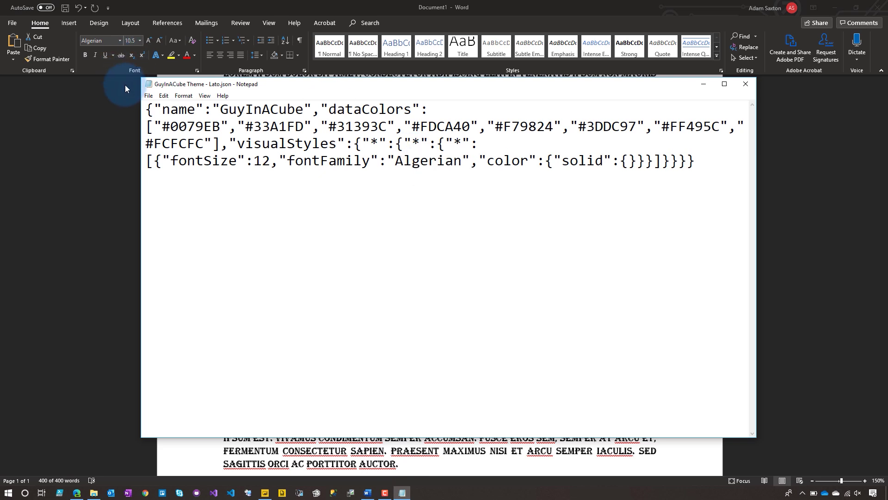
- Save the theme as 'GuyInACube Theme - Algerian.json'
click(147, 95)
click(162, 138)
double_click(257, 301)
text(Algerian)
key(Return)
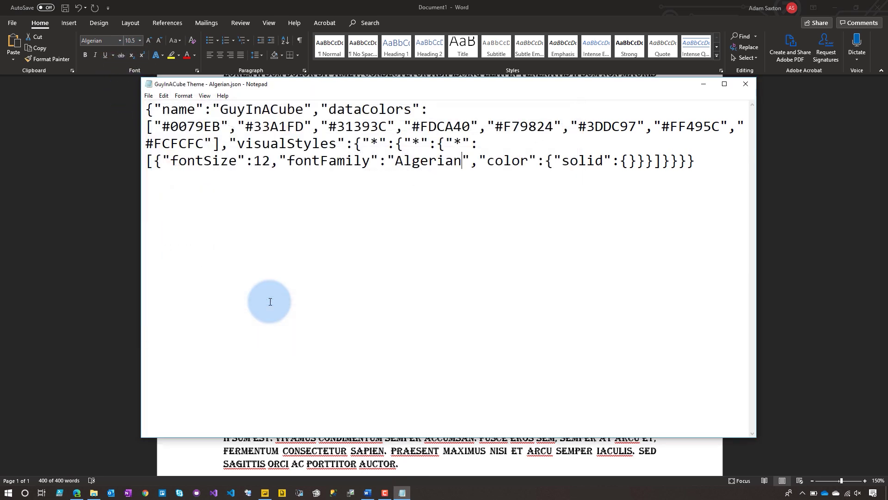
click(263, 494)
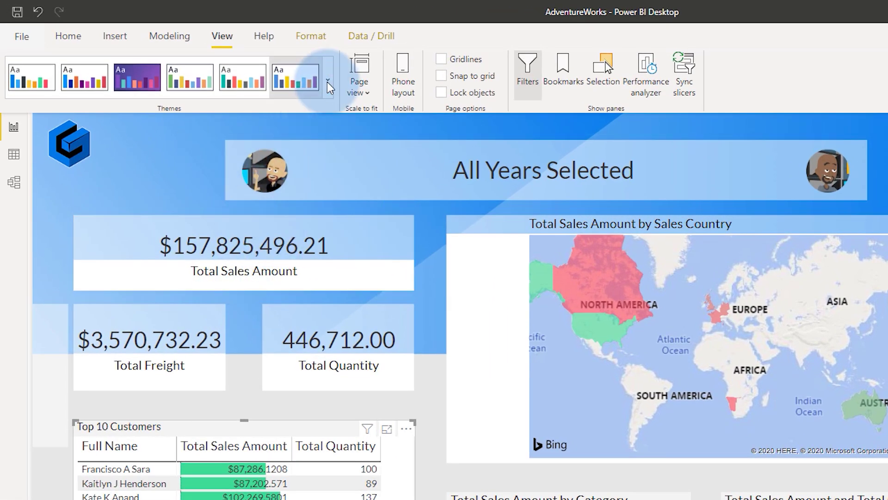
- Import 'GuyInACube Theme - Algerian.json' as the report theme and close the confirmation
click(327, 81)
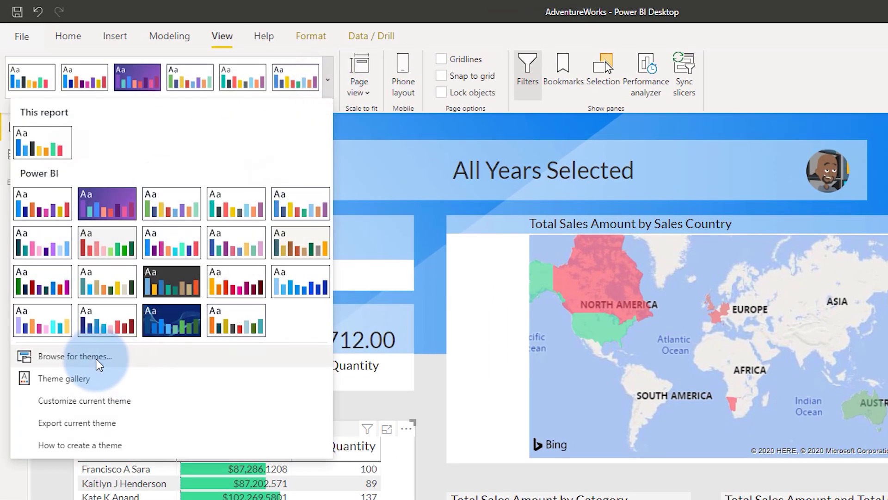
click(97, 360)
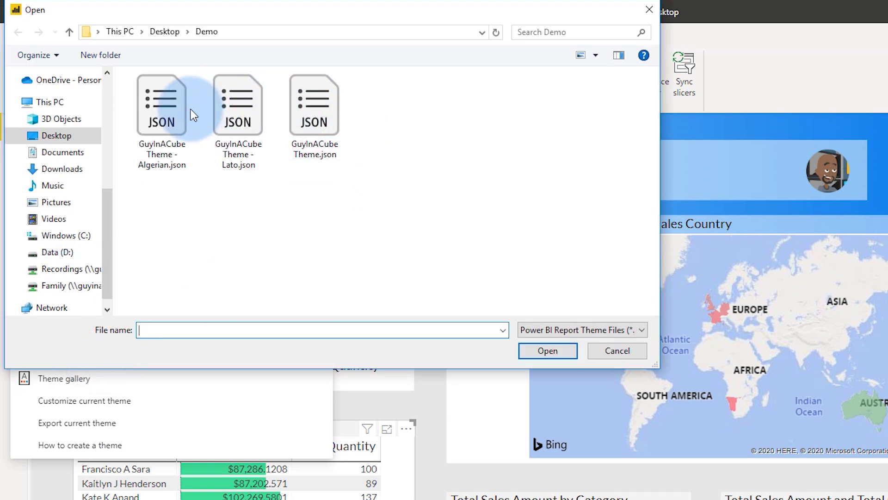
double_click(156, 109)
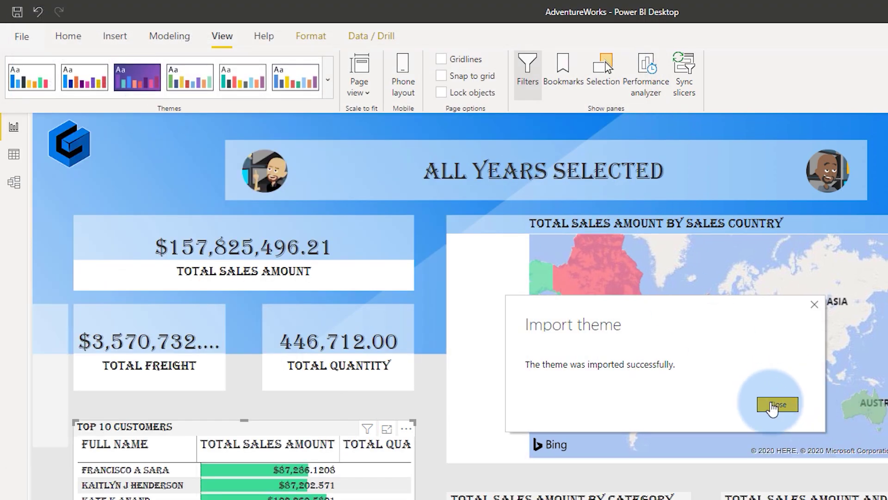
click(544, 284)
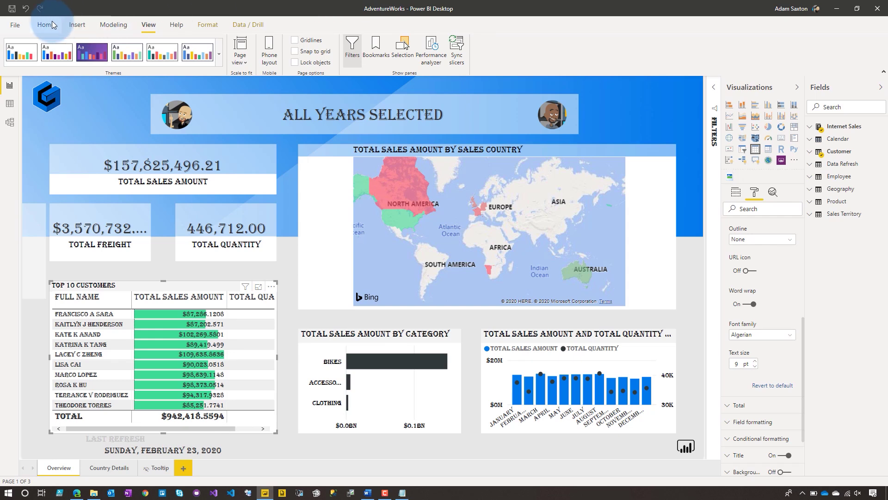
- Publish AdventureWorks to the Demo workspace and open it in the Power BI service
click(50, 26)
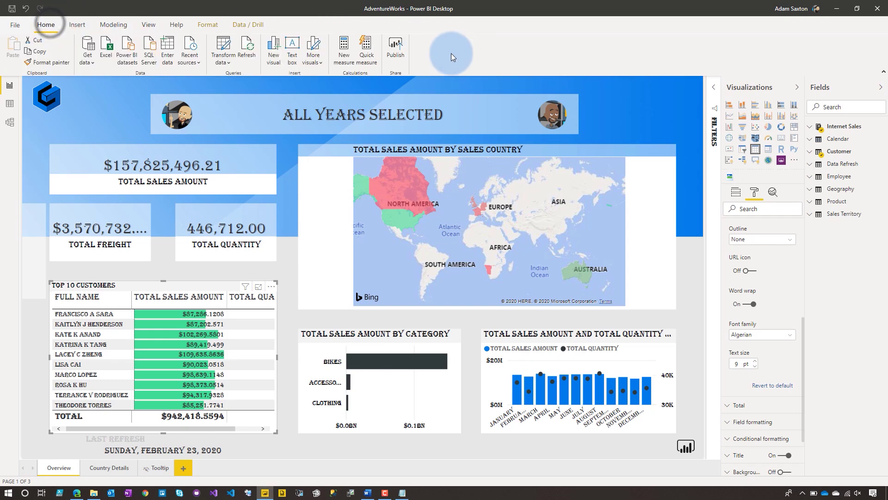
click(396, 46)
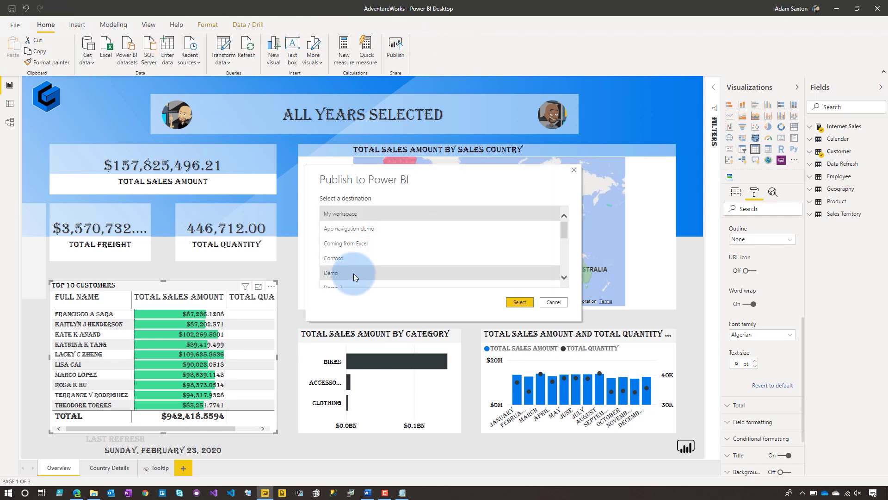
click(522, 303)
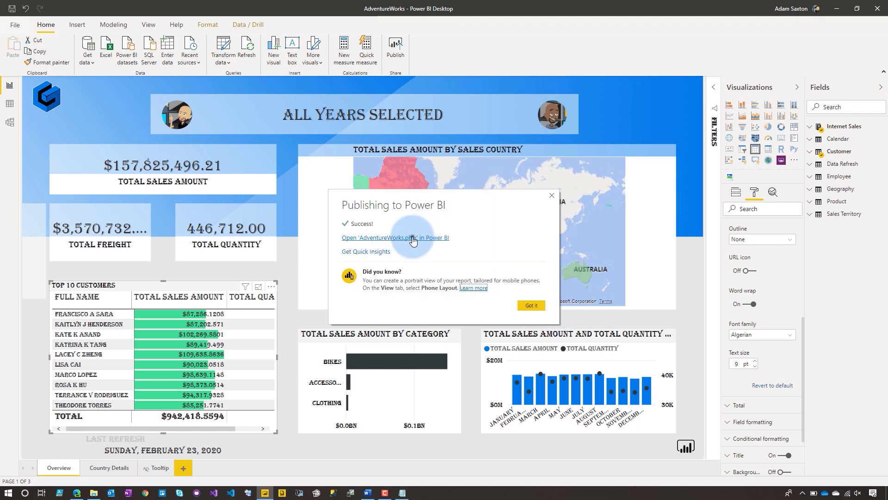
click(413, 238)
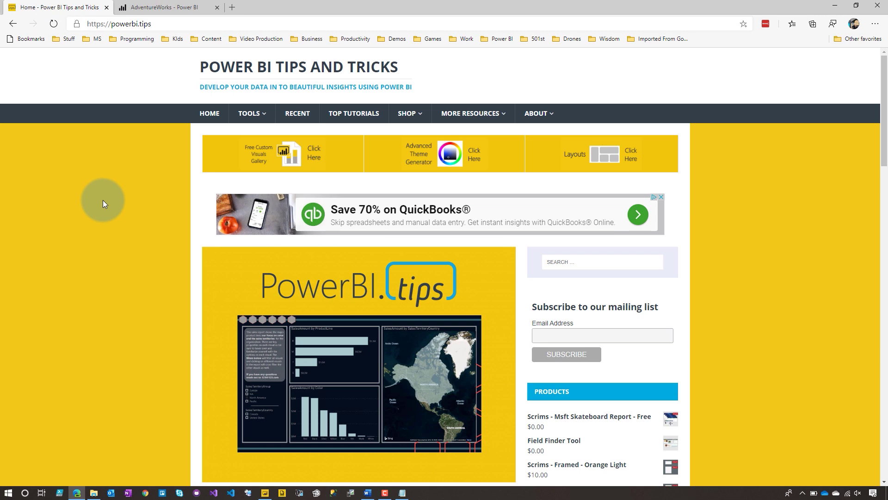
- In the new Theme Builder, add #F0C819 to the palette and select the stacked bar chart's properties
click(254, 110)
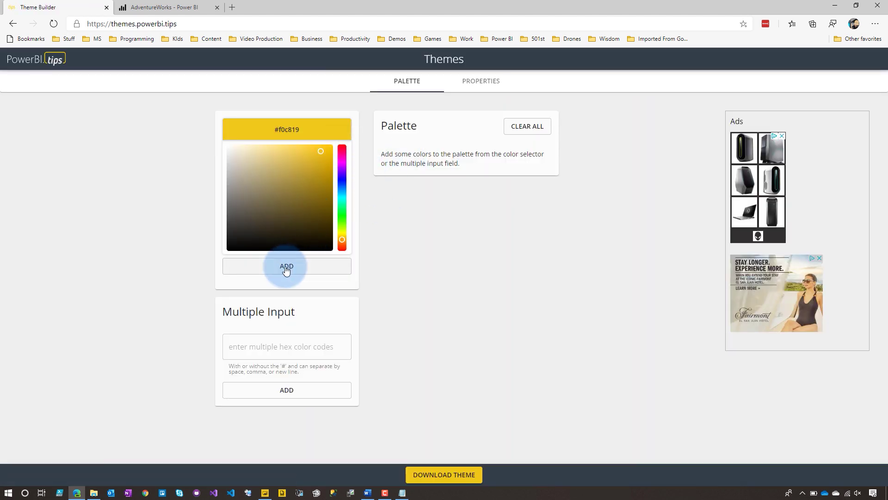
click(286, 267)
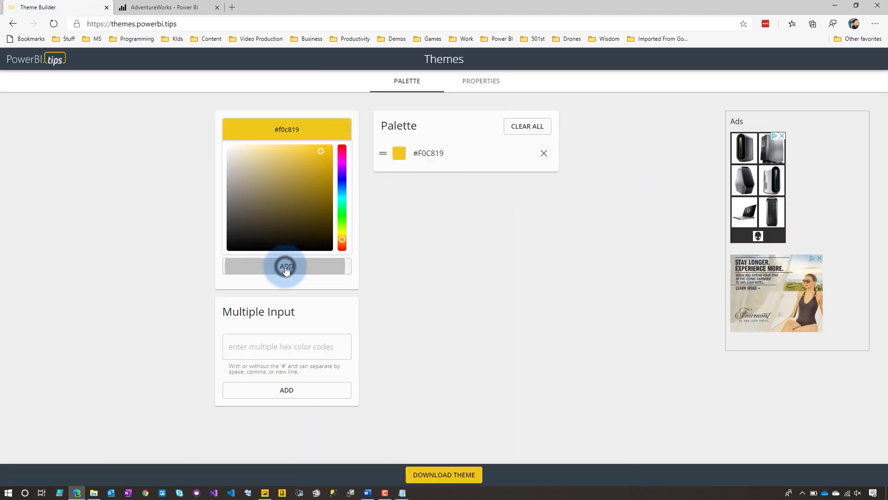
click(484, 83)
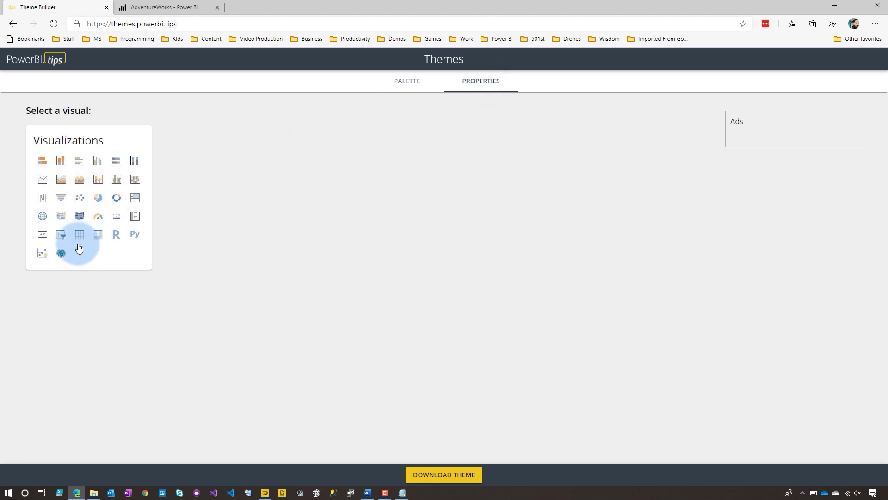
click(43, 164)
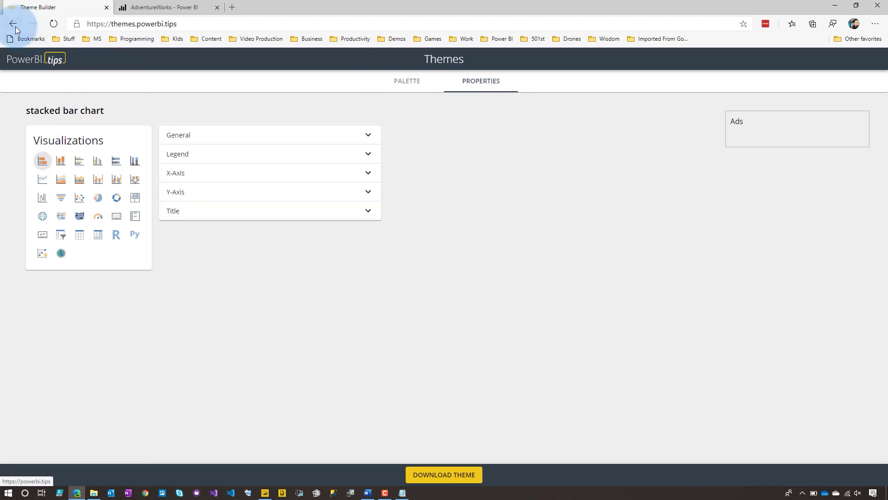
- Open the older Report Theme Generator V3 (Themes with JSON) from the powerbi.tips home page
click(39, 59)
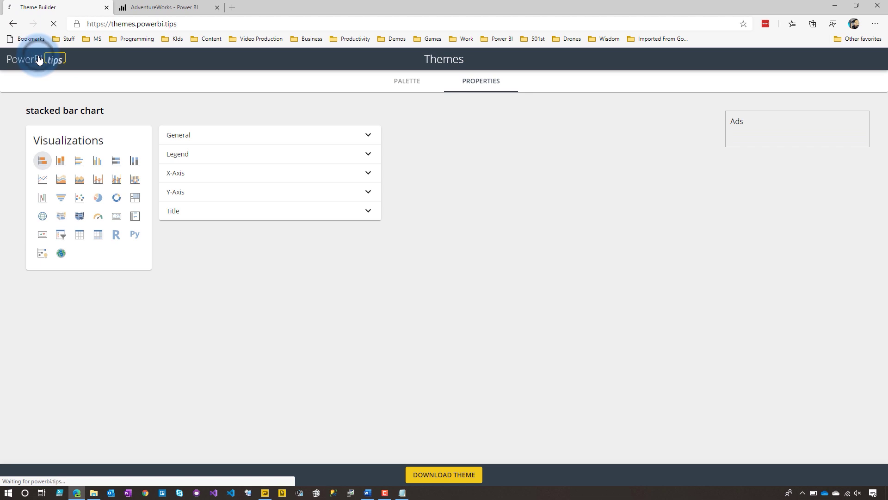
mouse_move(246, 114)
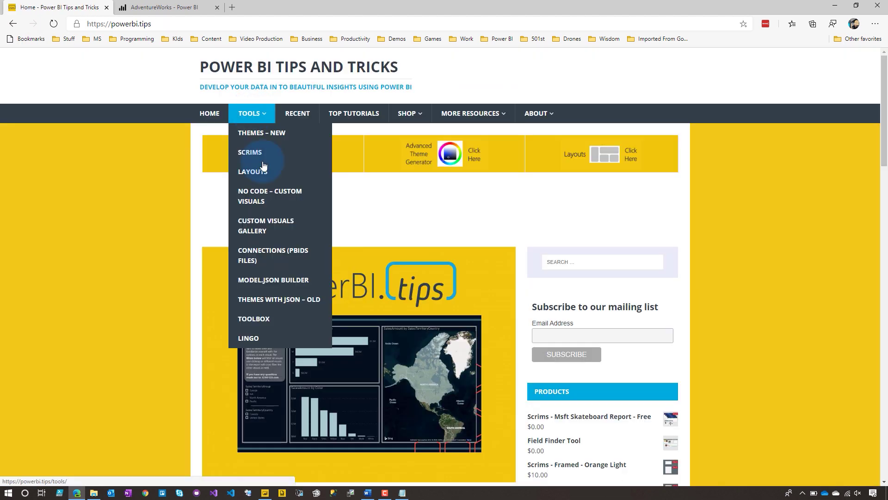
click(284, 304)
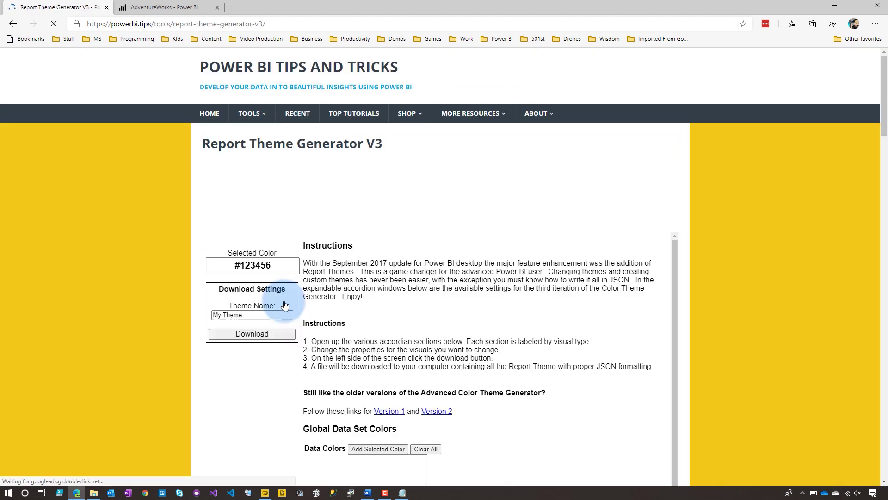
scroll(388, 320, down, 5)
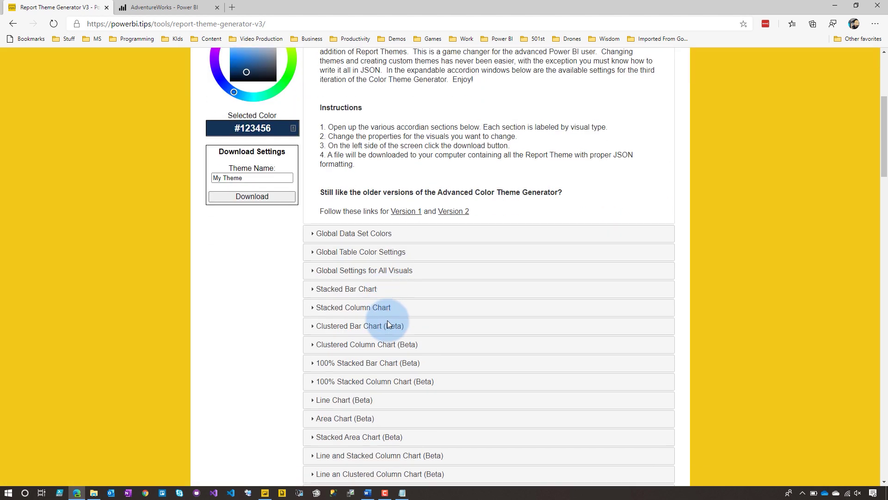
- Check the Global Settings Font Family list for Algerian, then bring the Algerian theme JSON forward
click(393, 277)
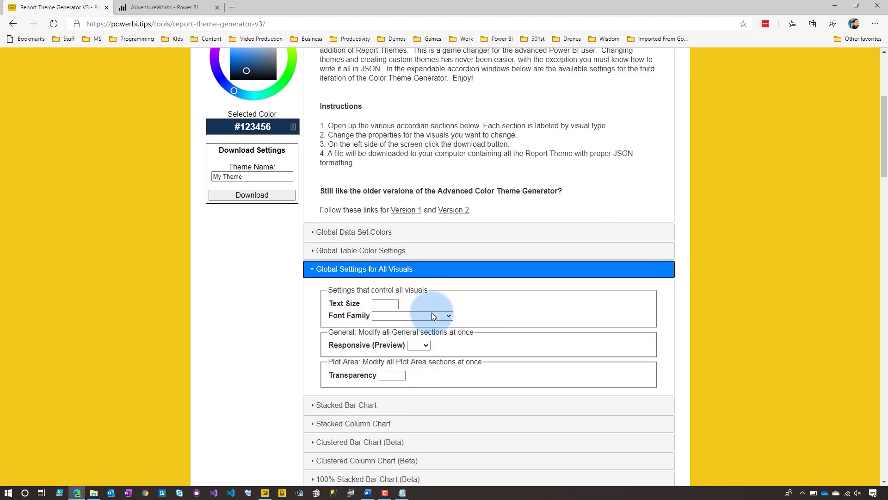
click(429, 317)
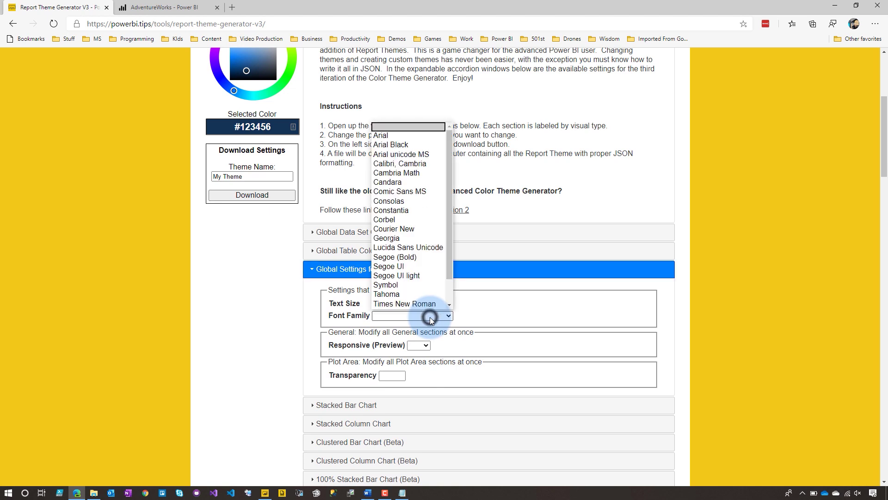
scroll(432, 287, down, 1)
scroll(420, 238, up, 1)
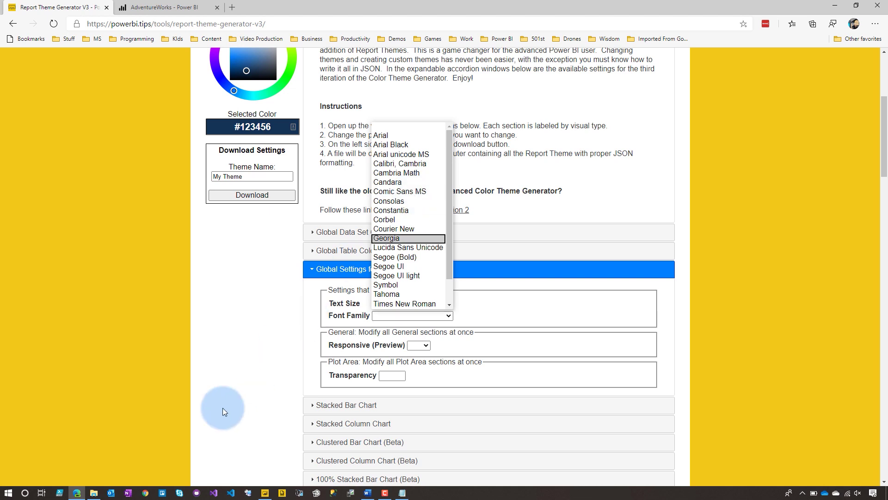
click(407, 495)
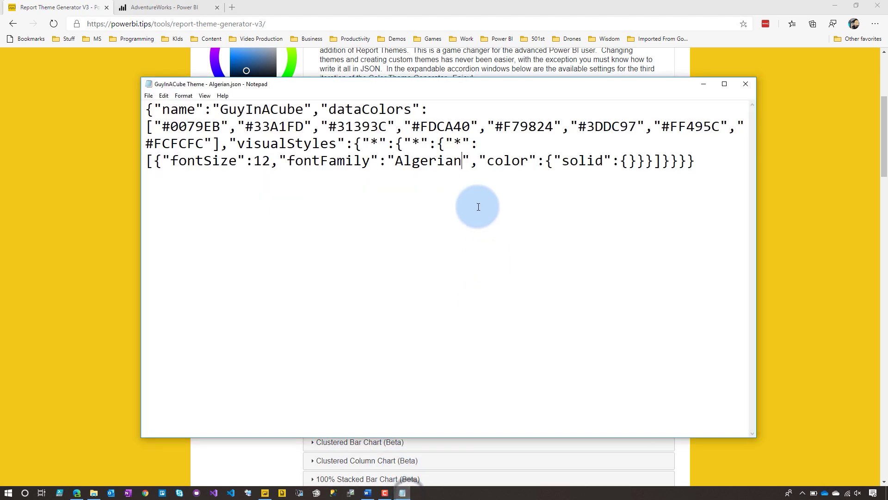